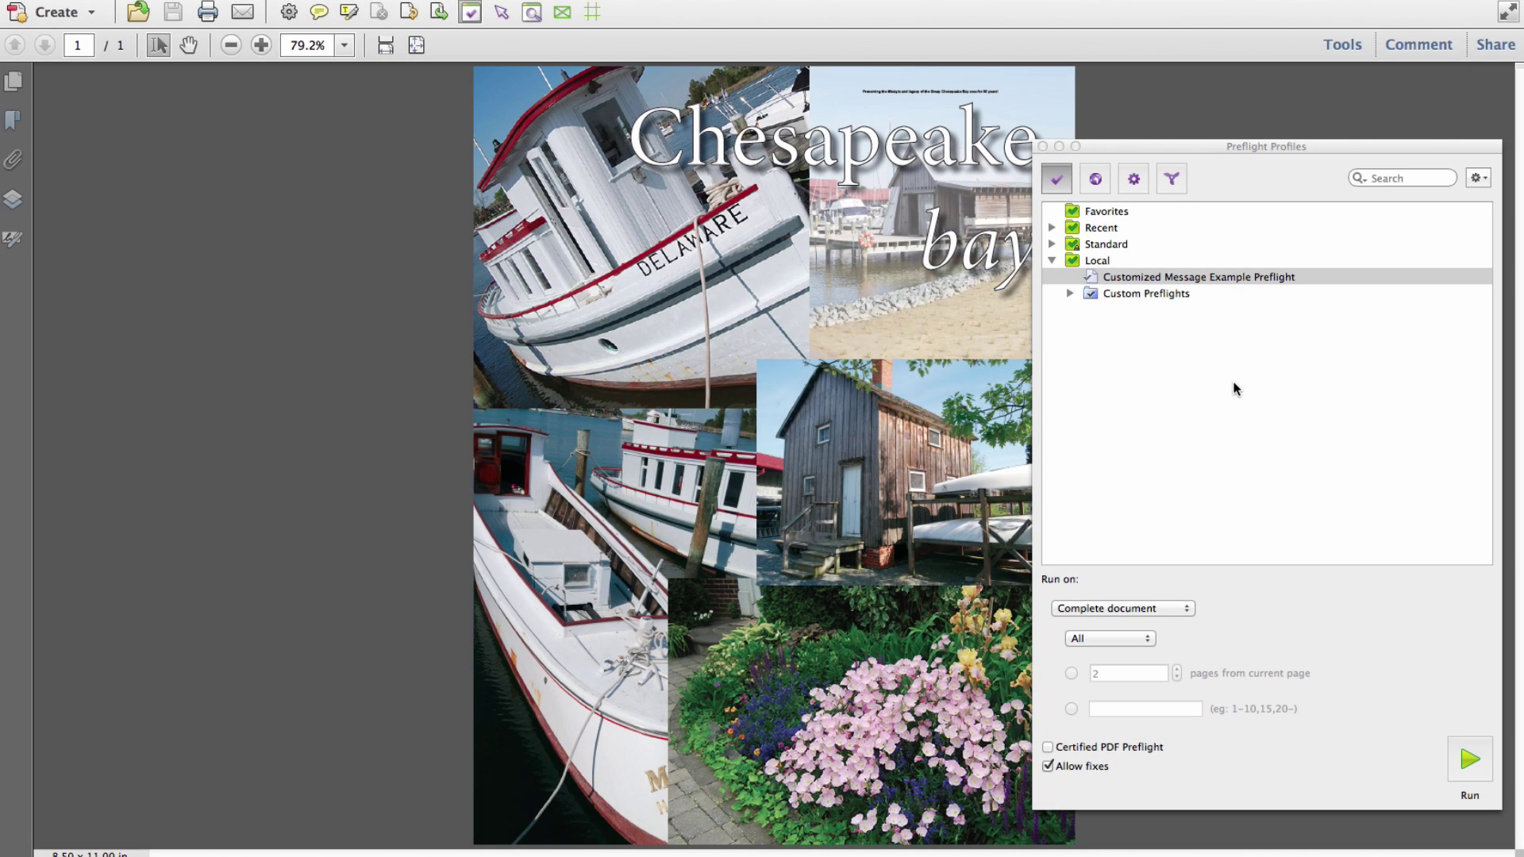
Add an Ink coverage check with a 240% threshold to the Customized Message Example profile.
double_click(1228, 278)
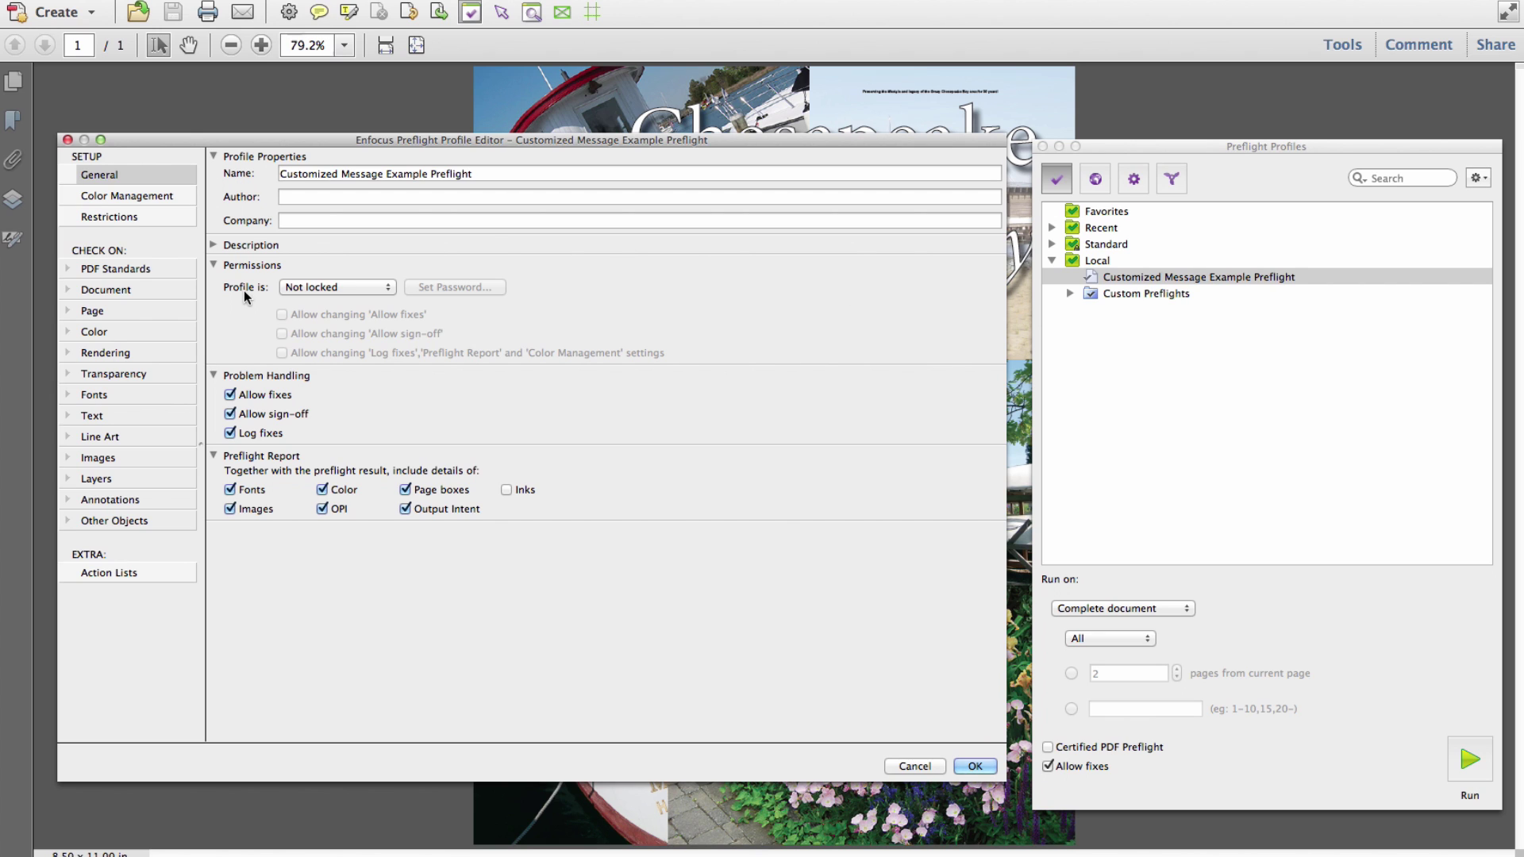
left_click(69, 334)
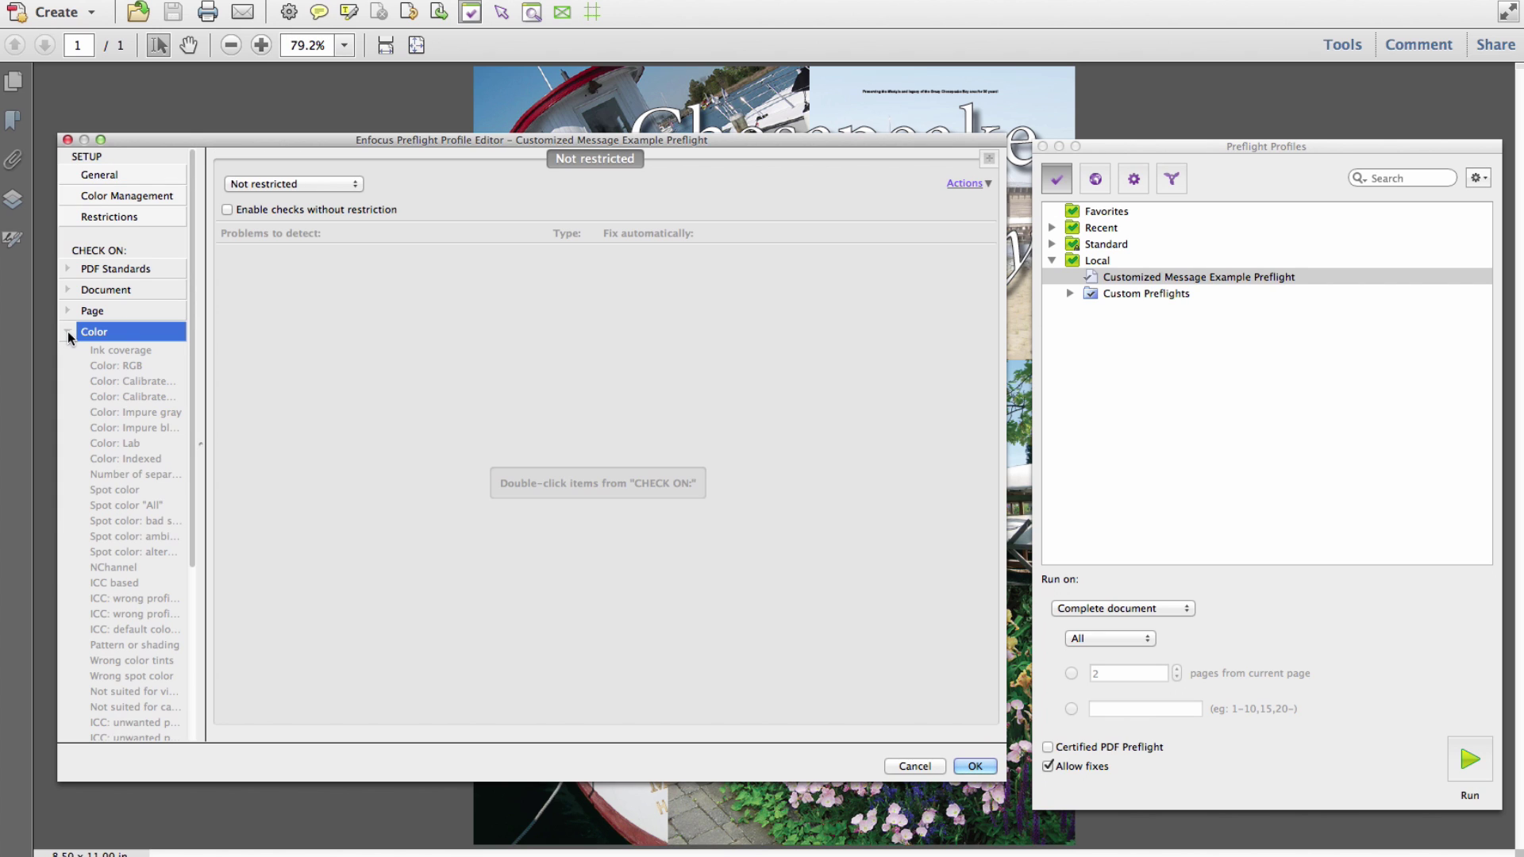
left_click(257, 212)
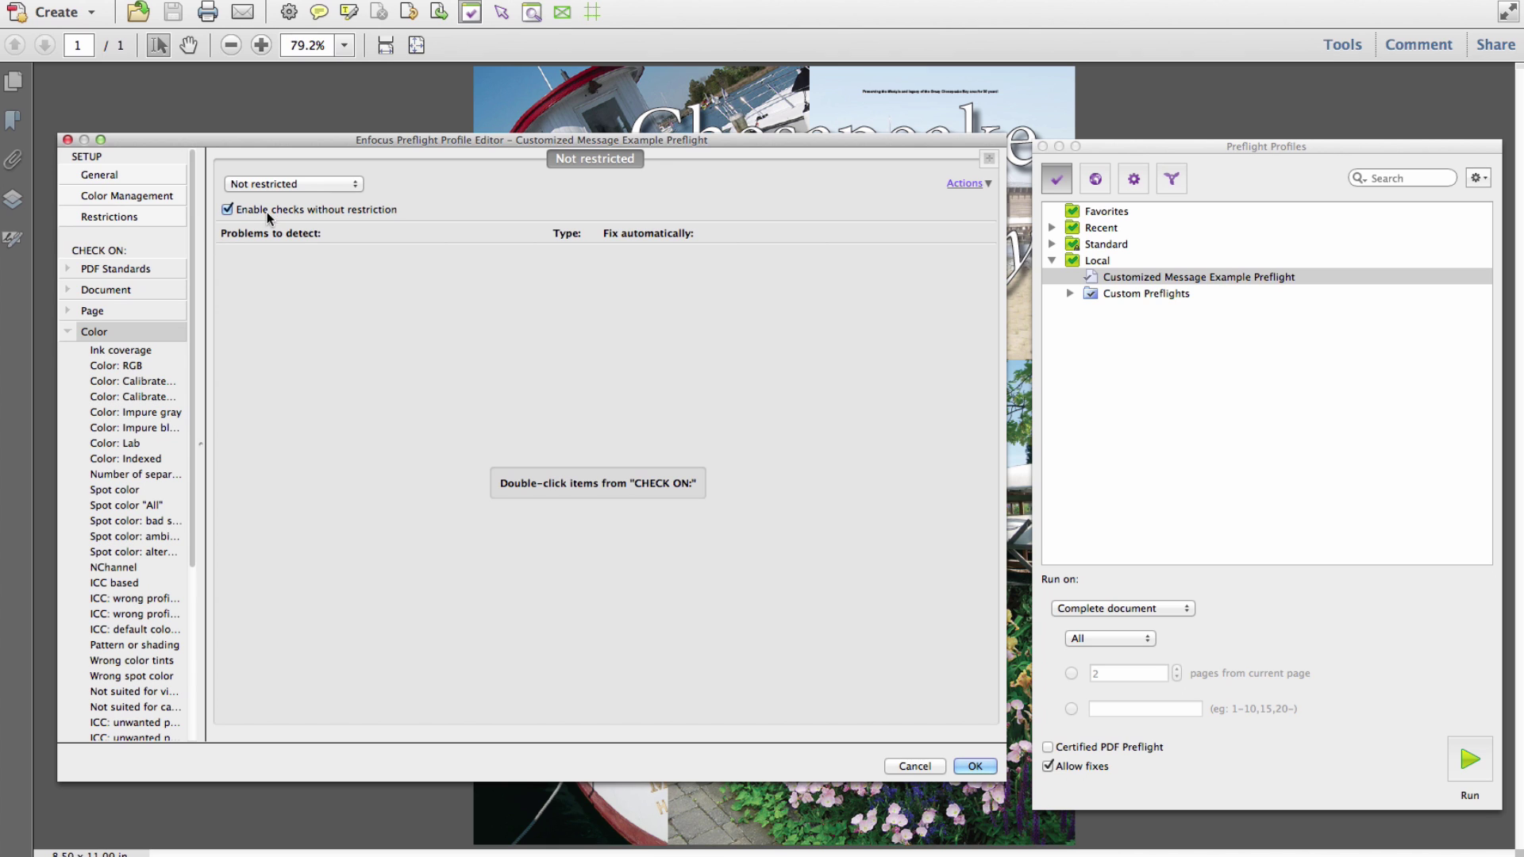
double_click(124, 350)
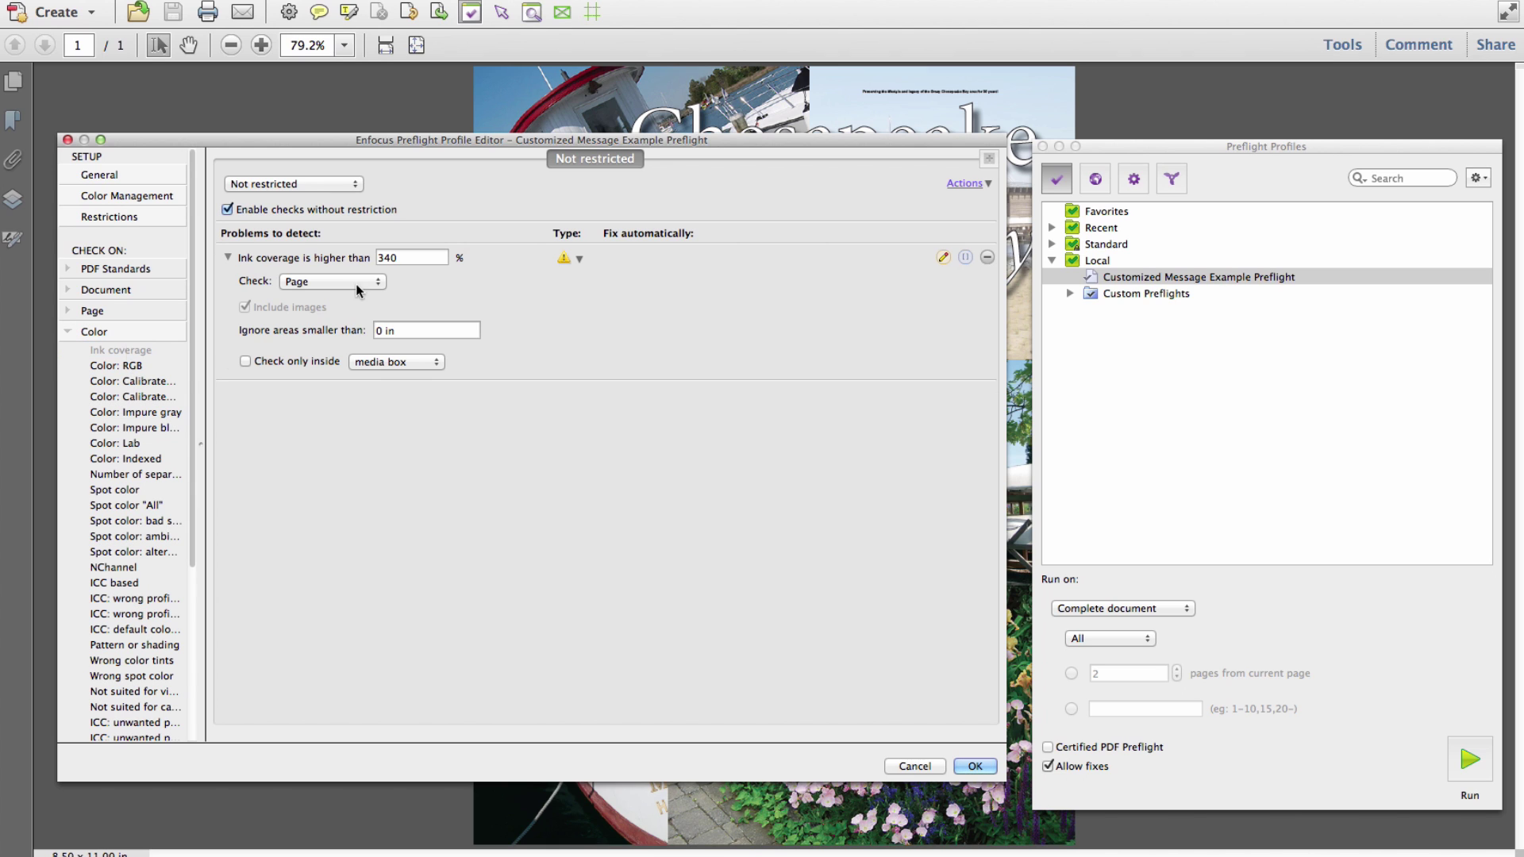
double_click(412, 258)
type("240")
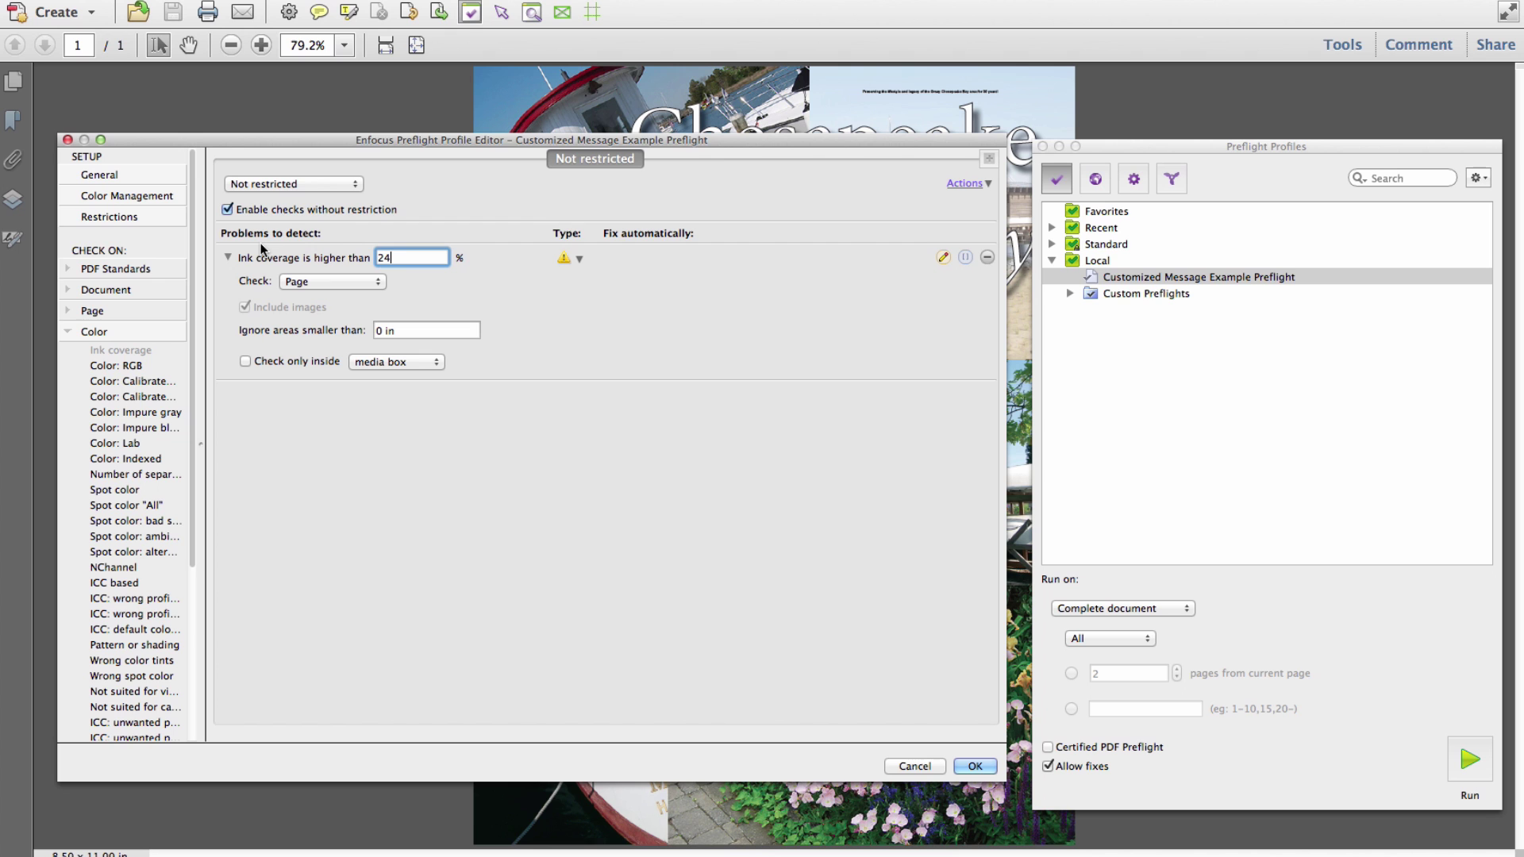
key("Tab")
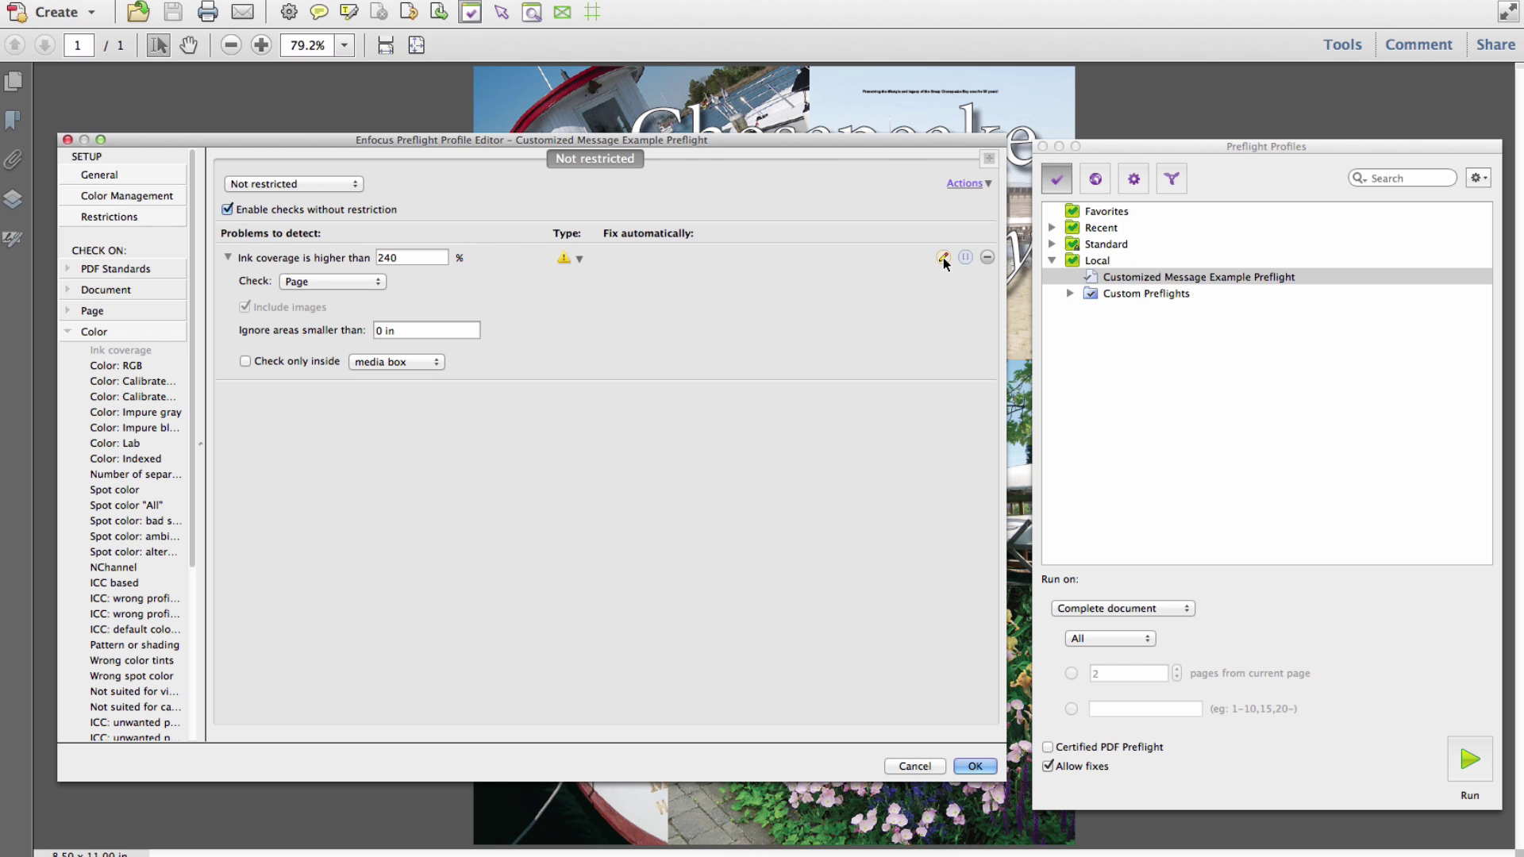
Start the custom ink-coverage message from the default text, with its variables shown.
left_click(810, 296)
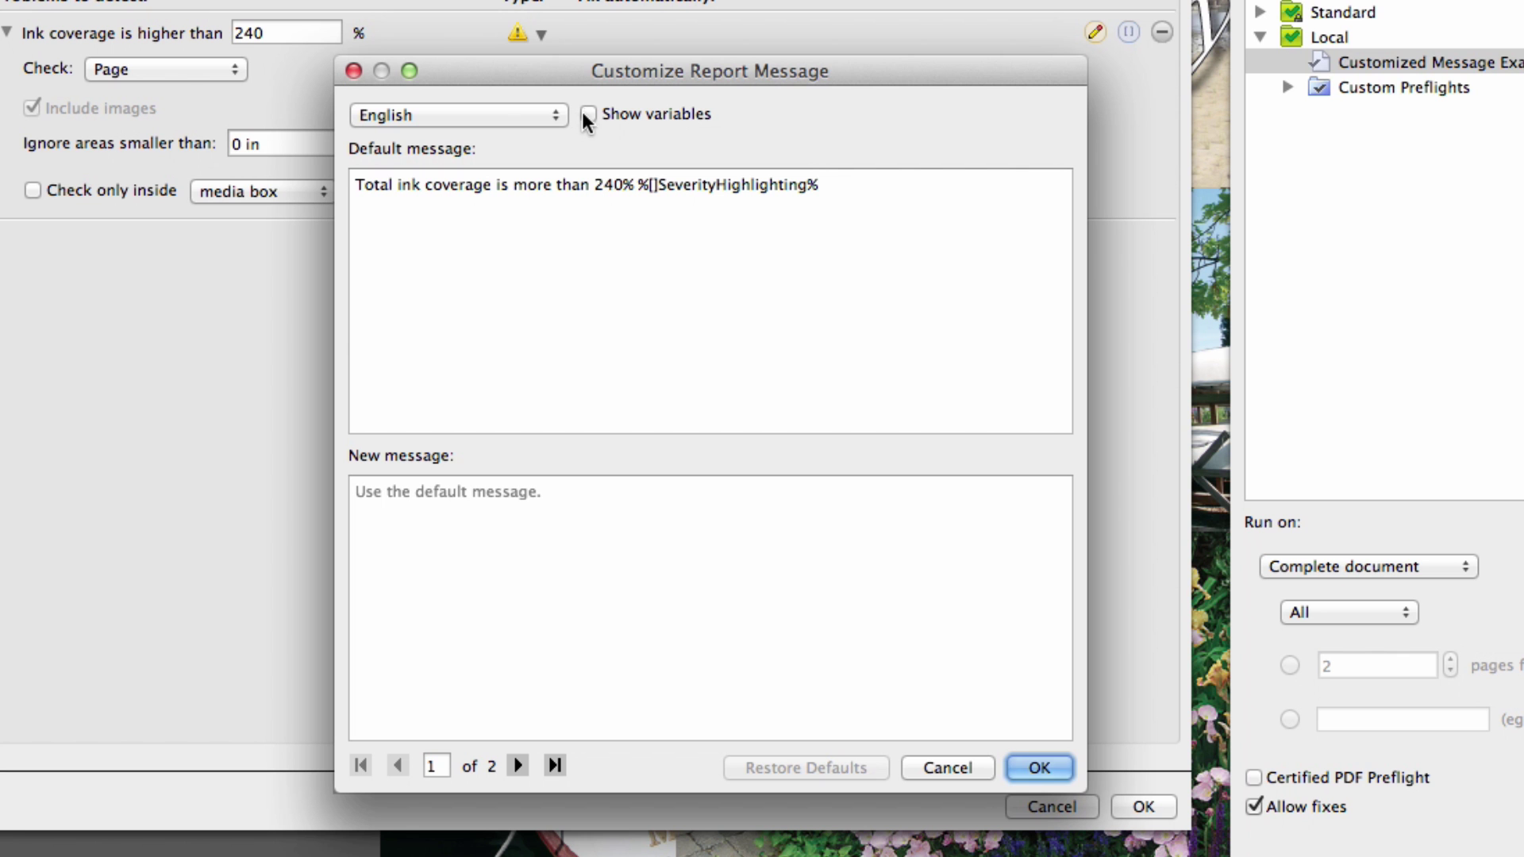
left_click(588, 115)
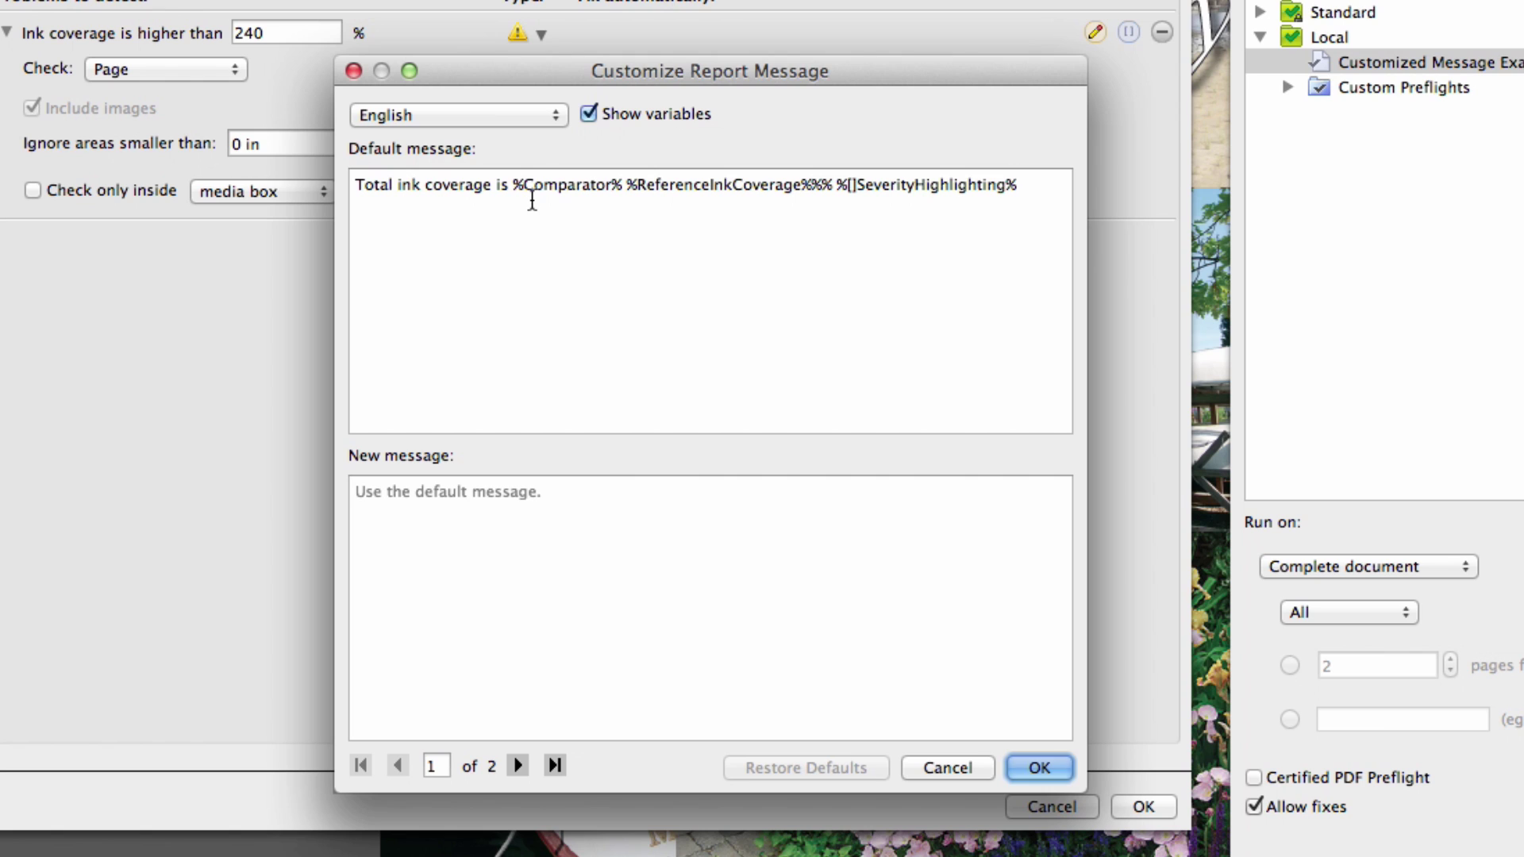
triple_click(527, 190)
key("super+c")
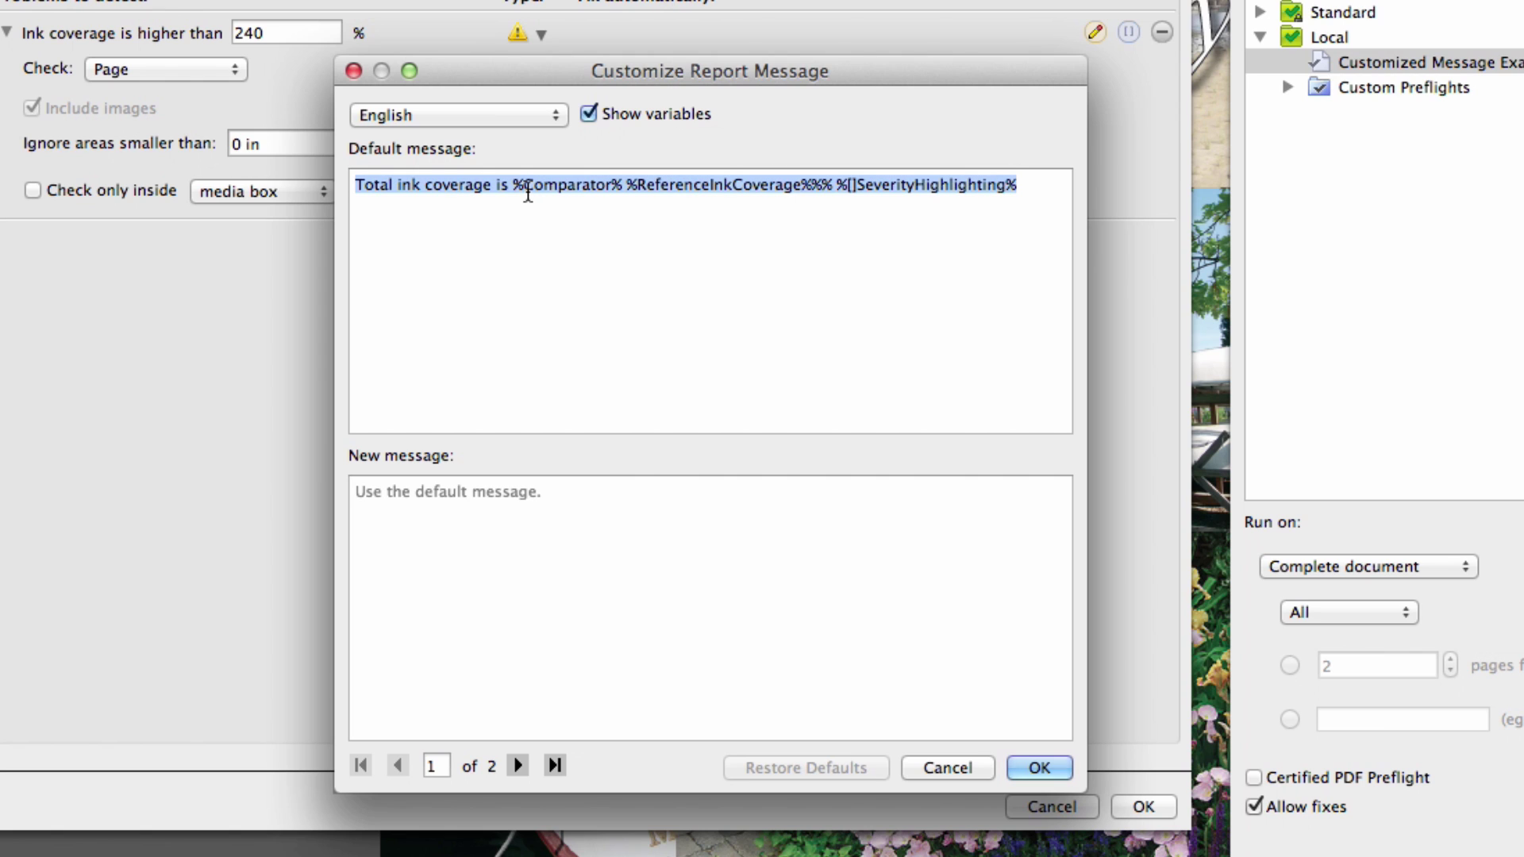
left_click(460, 502)
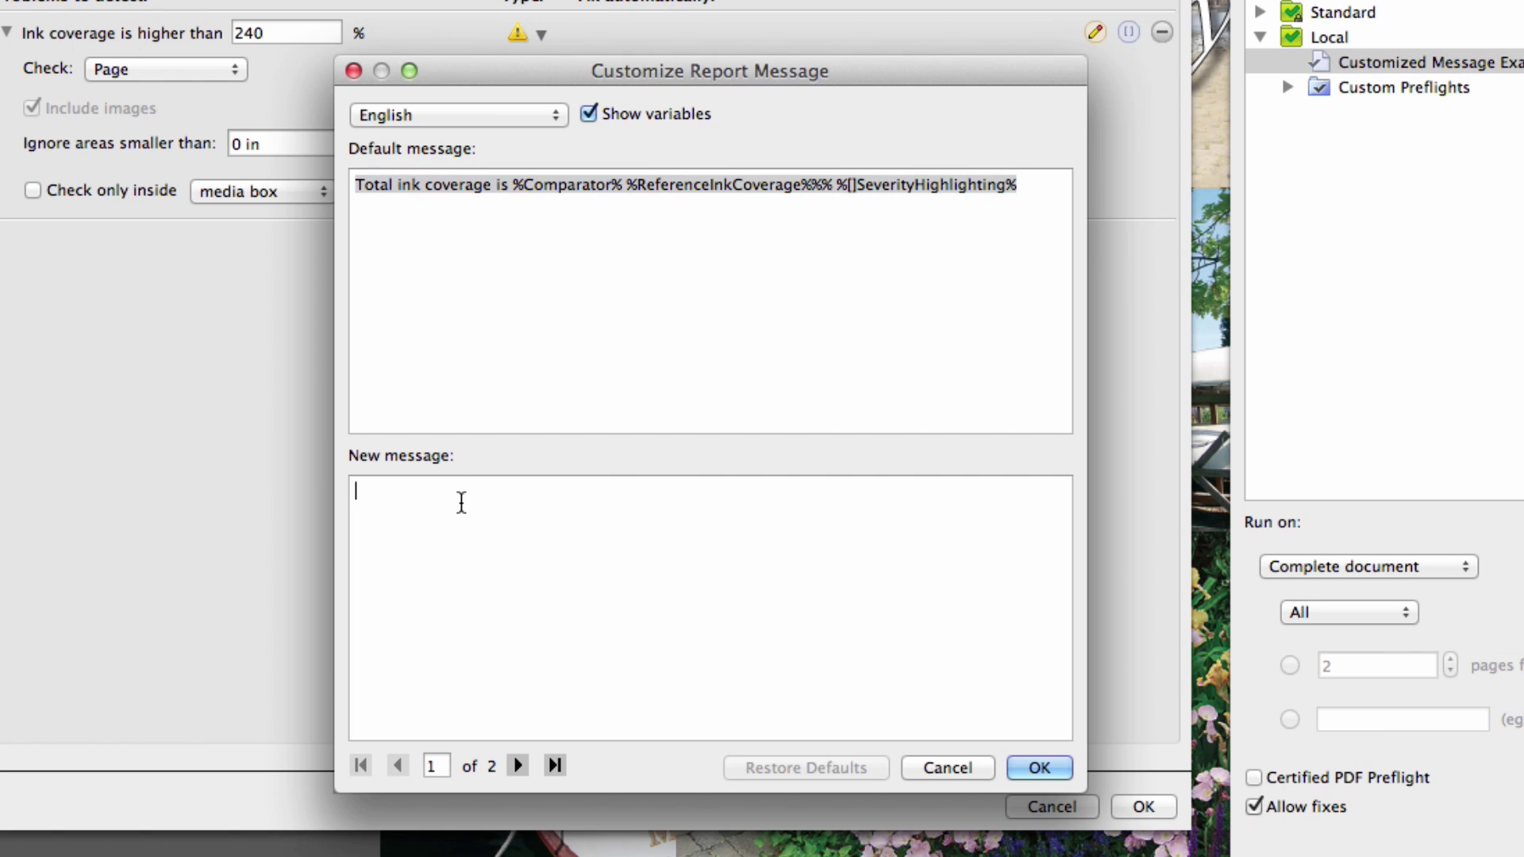
key("super+v")
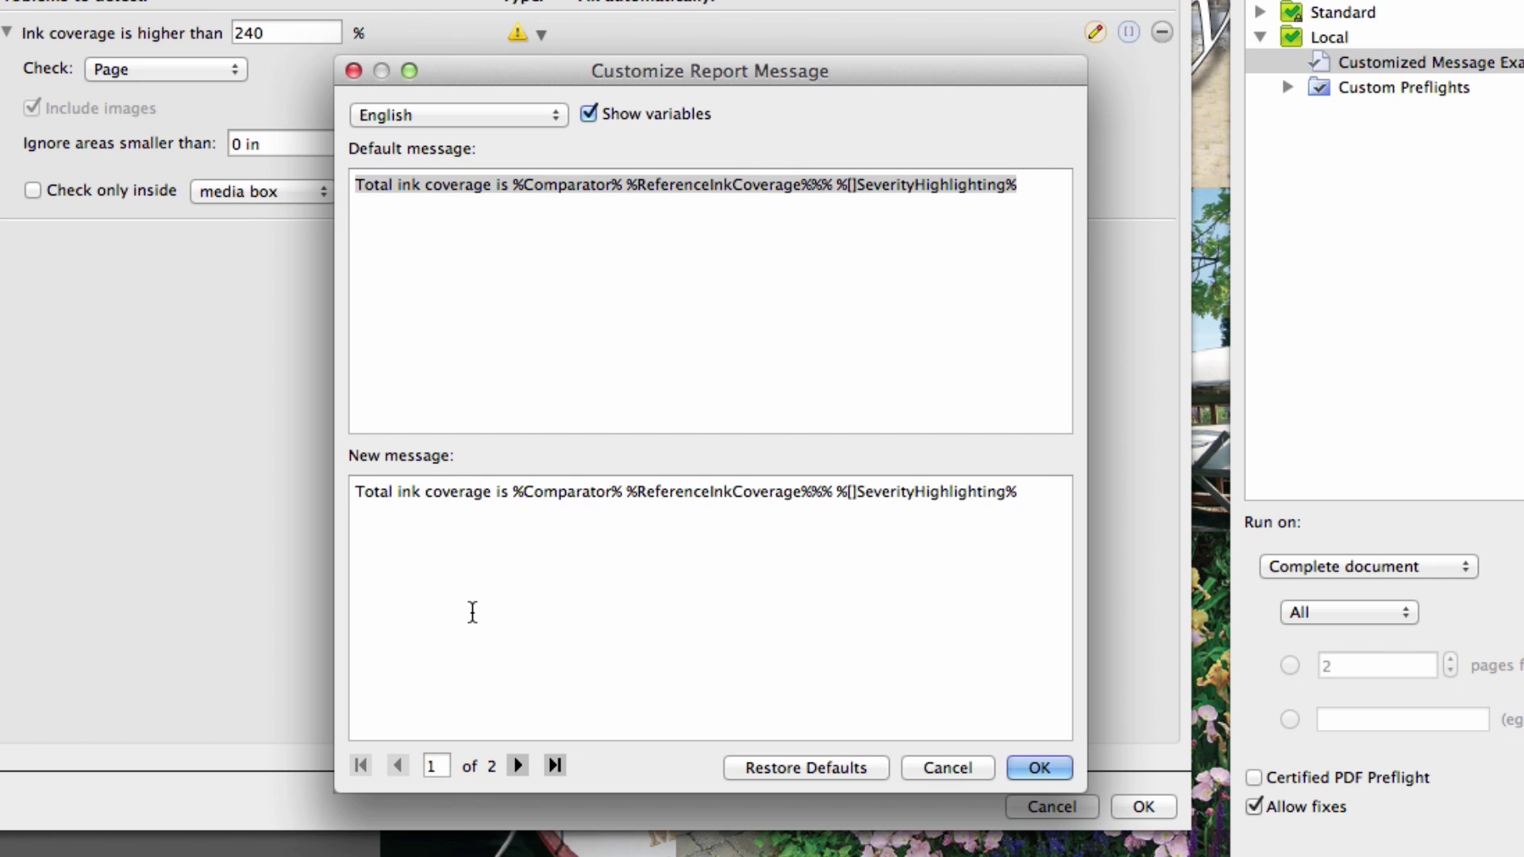
Append the excess-ink explanation paragraph, then select the Arabic translation text.
type("This means that there is too much ink going onto the substrate, this can cause delays or spoilage as we may have to wait for the ink to dry, or in the worst case the job may get marked when being folded and bound, or the pages stuck together during the printing process. Please contact Jim in Prepress for advice or talk to Jenny in Customer Service if this is an Agency or Design job.")
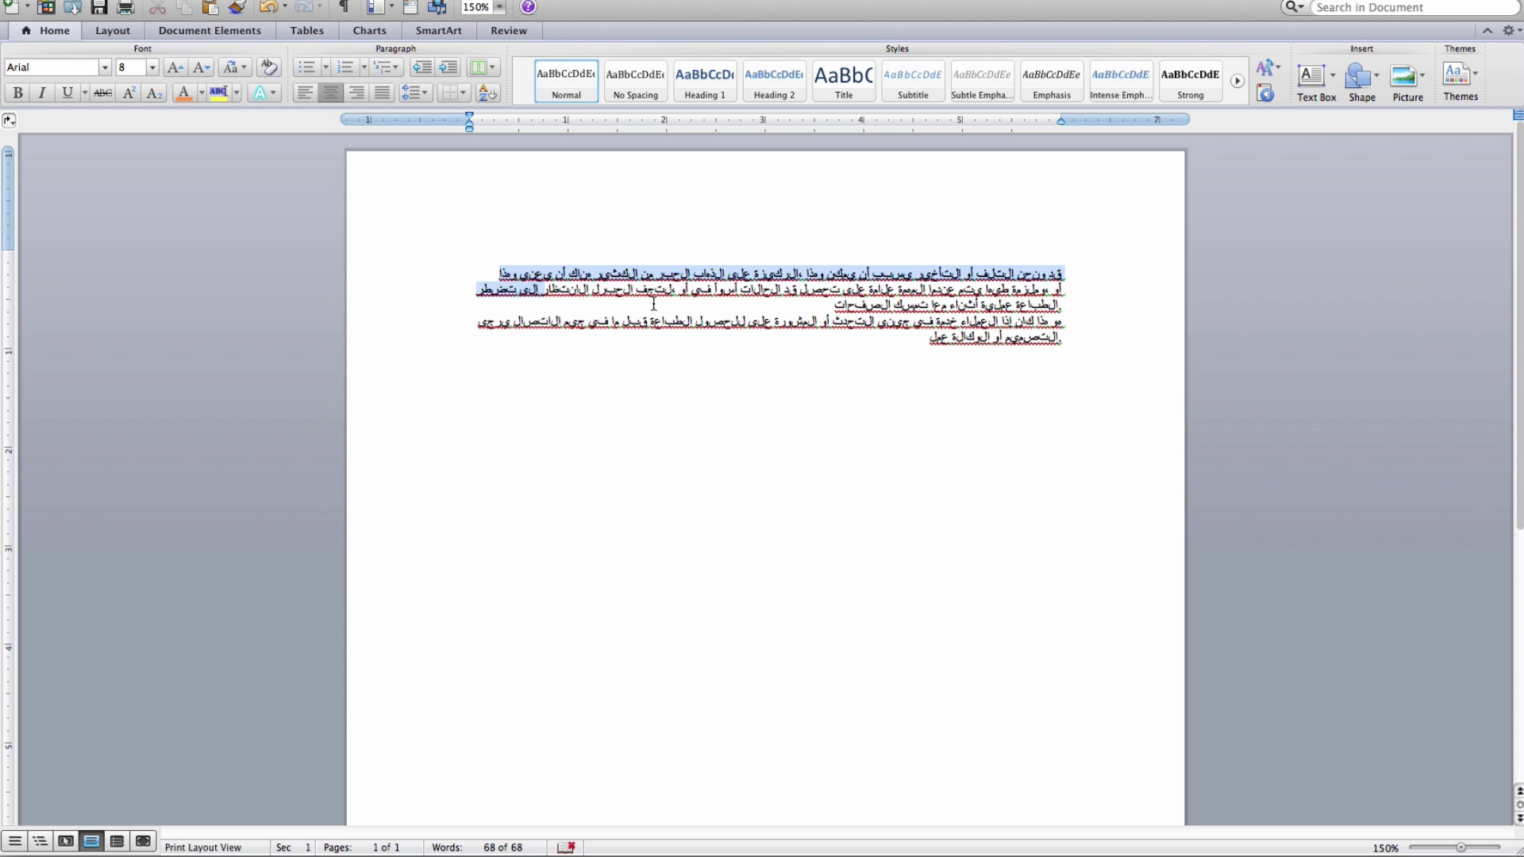
left_click_drag(654, 306, 917, 392)
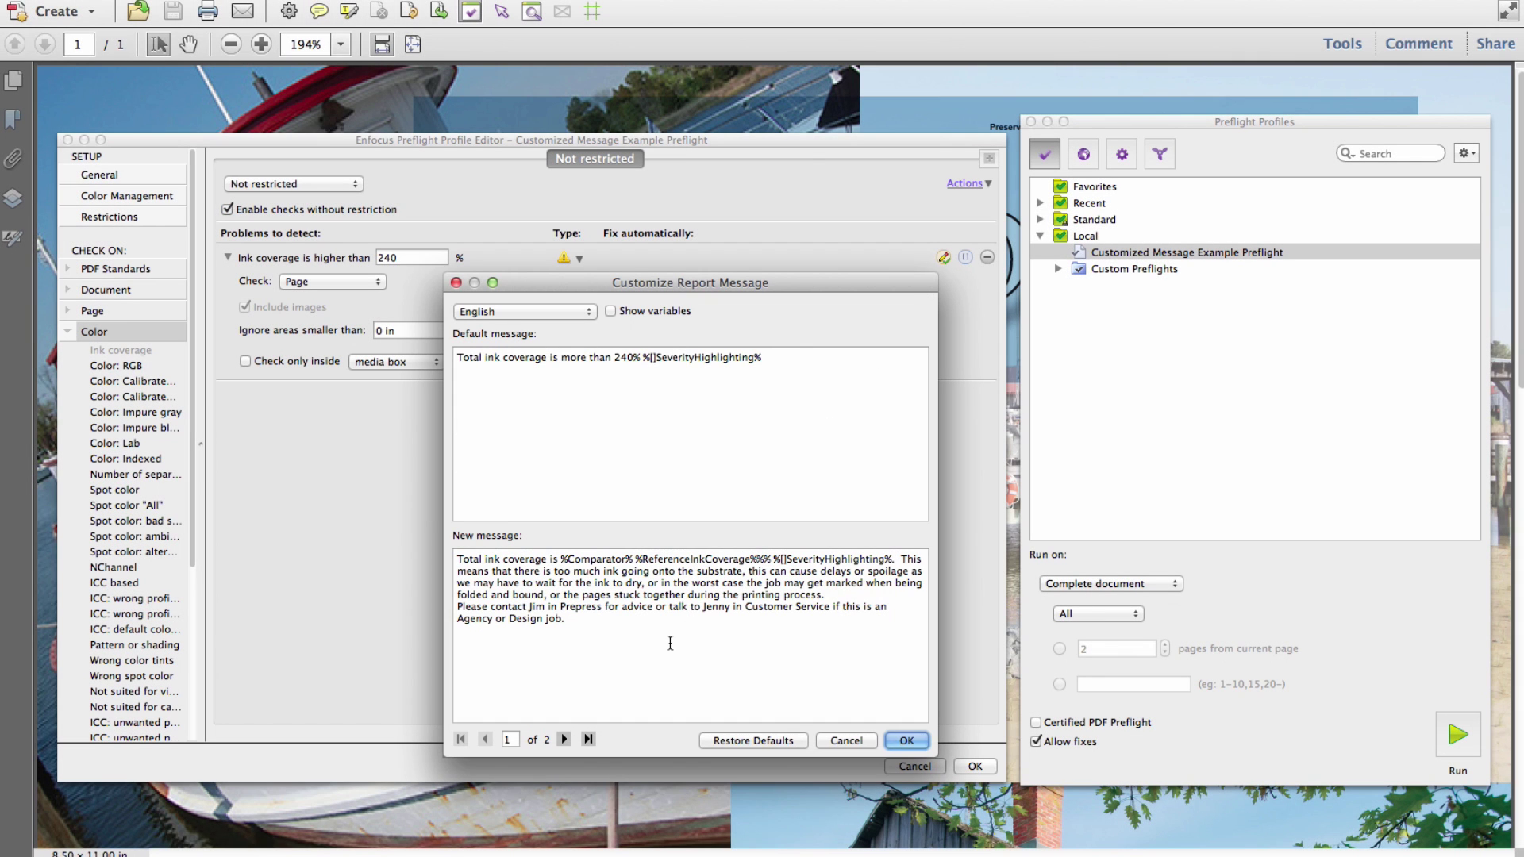
Replace the custom message with the Arabic translation, review message page 2, and confirm.
left_click_drag(566, 620, 410, 555)
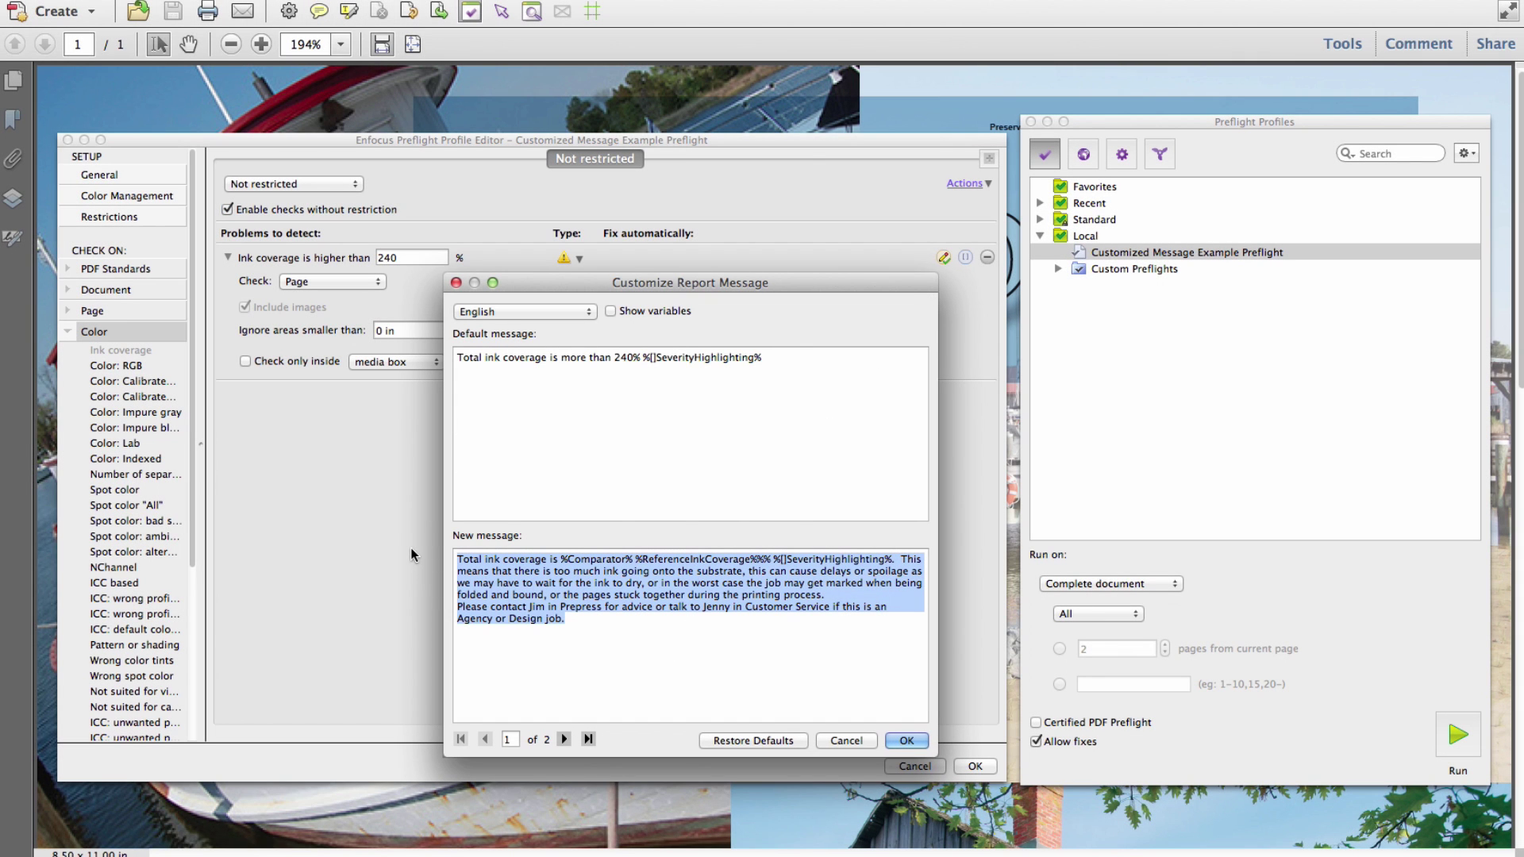
key("ctrl+v")
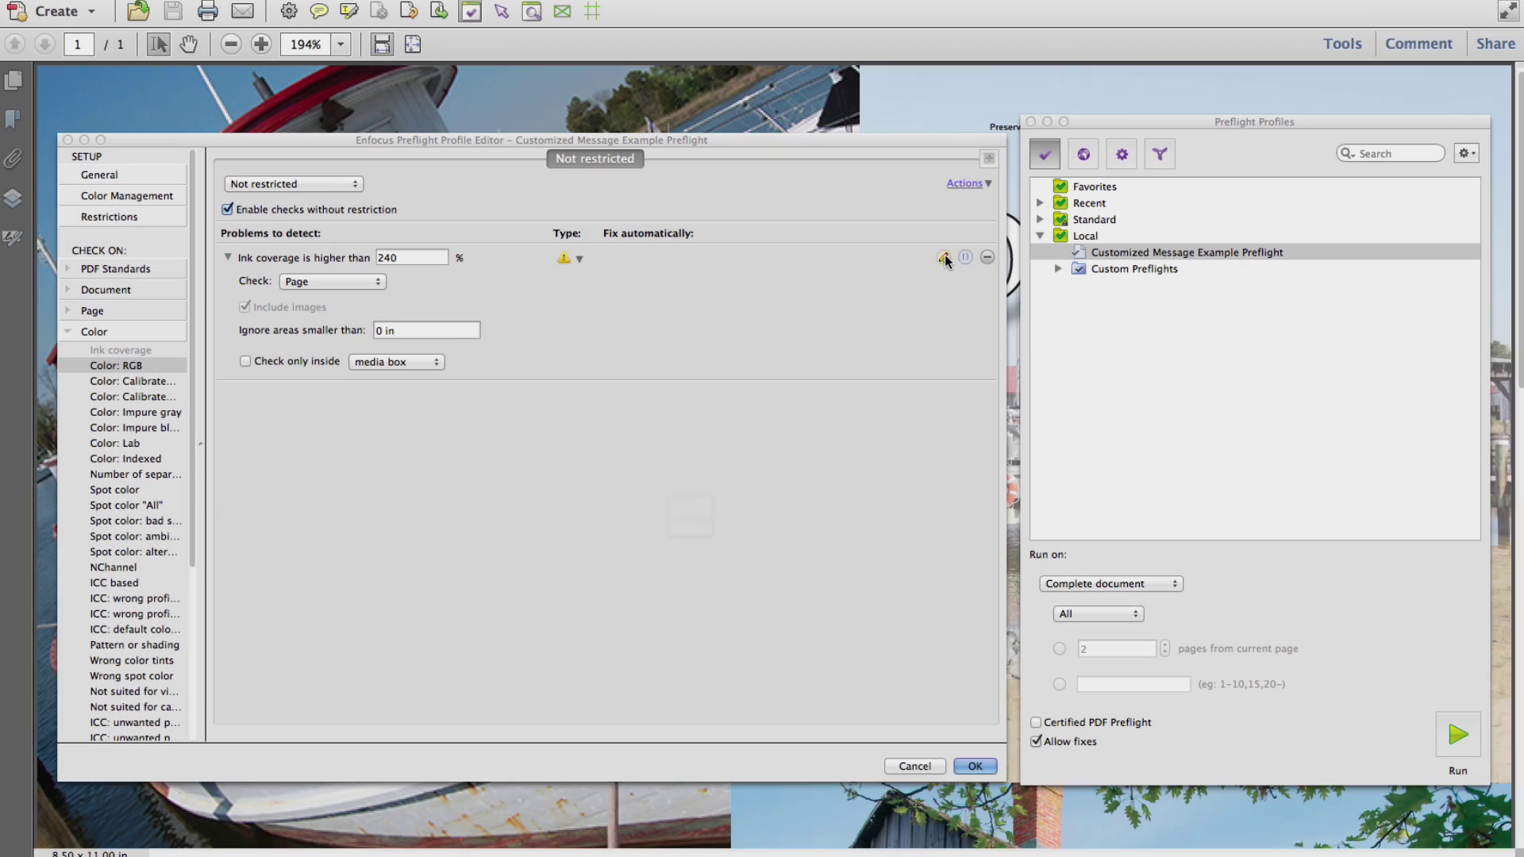
left_click(945, 255)
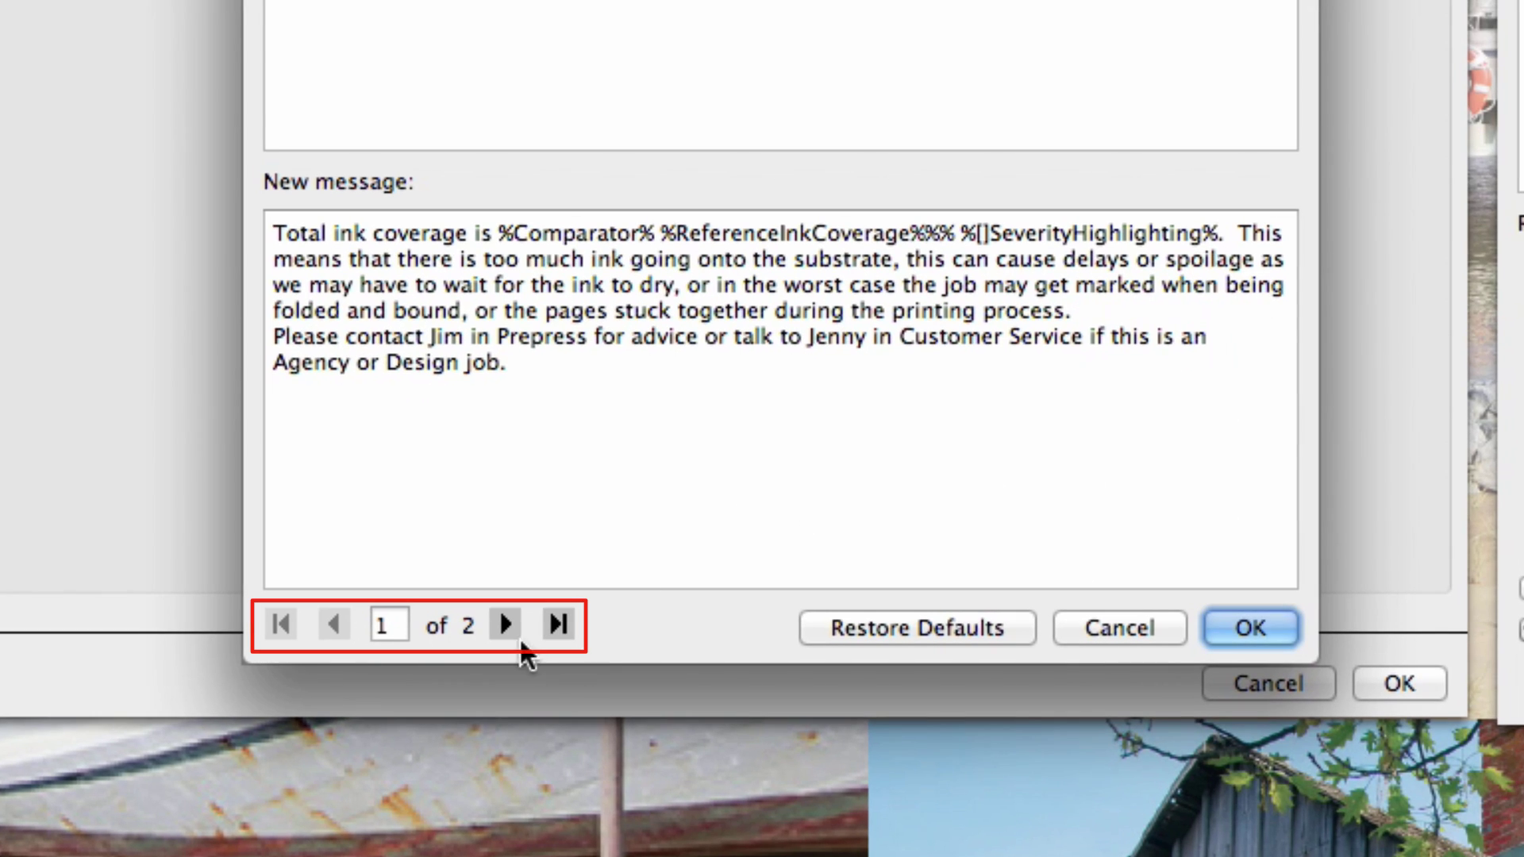
left_click(502, 625)
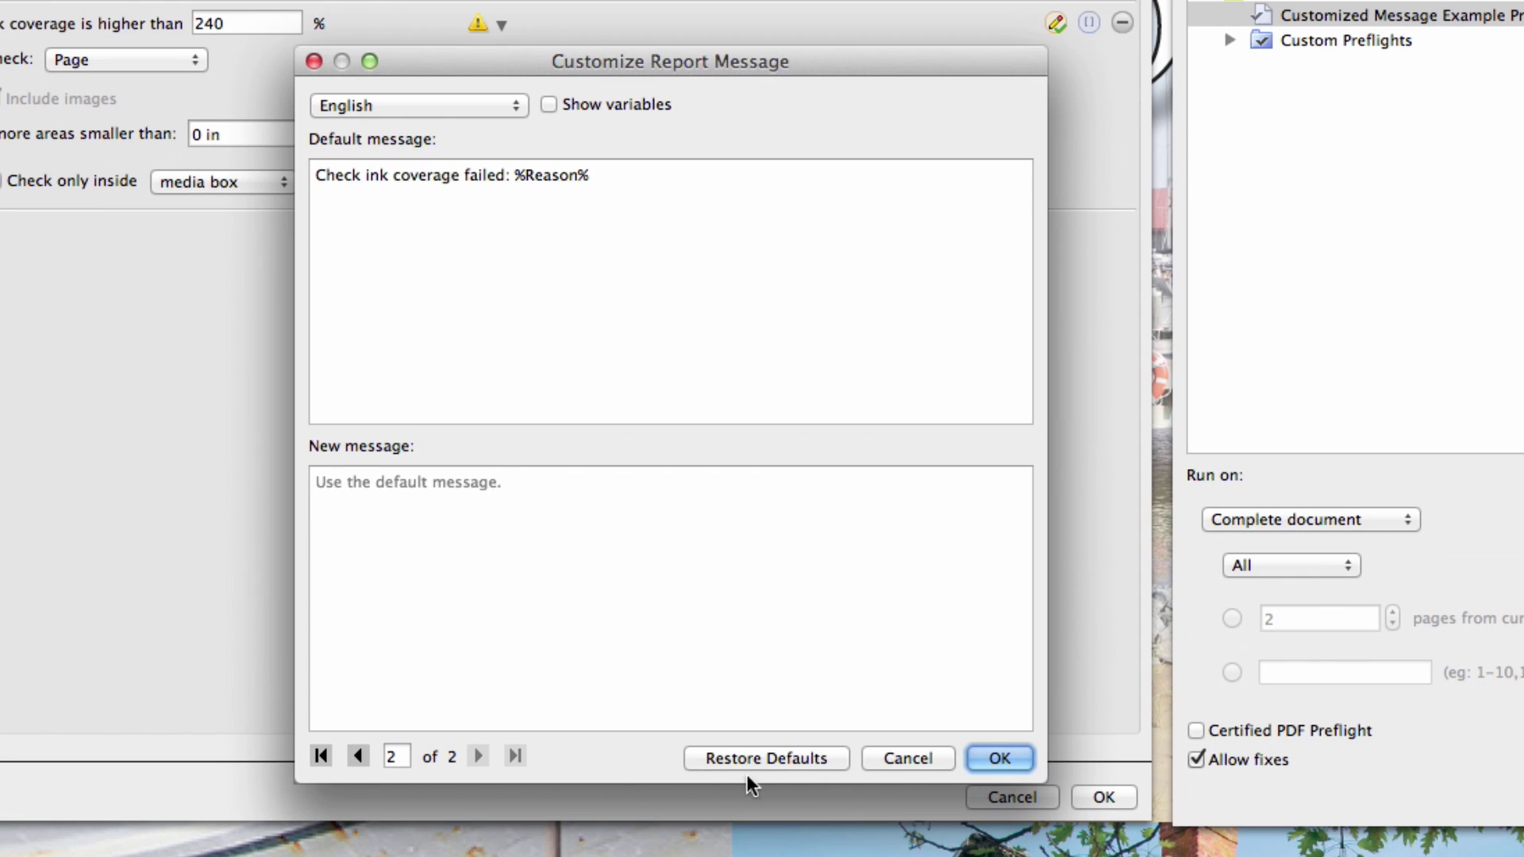
left_click(356, 756)
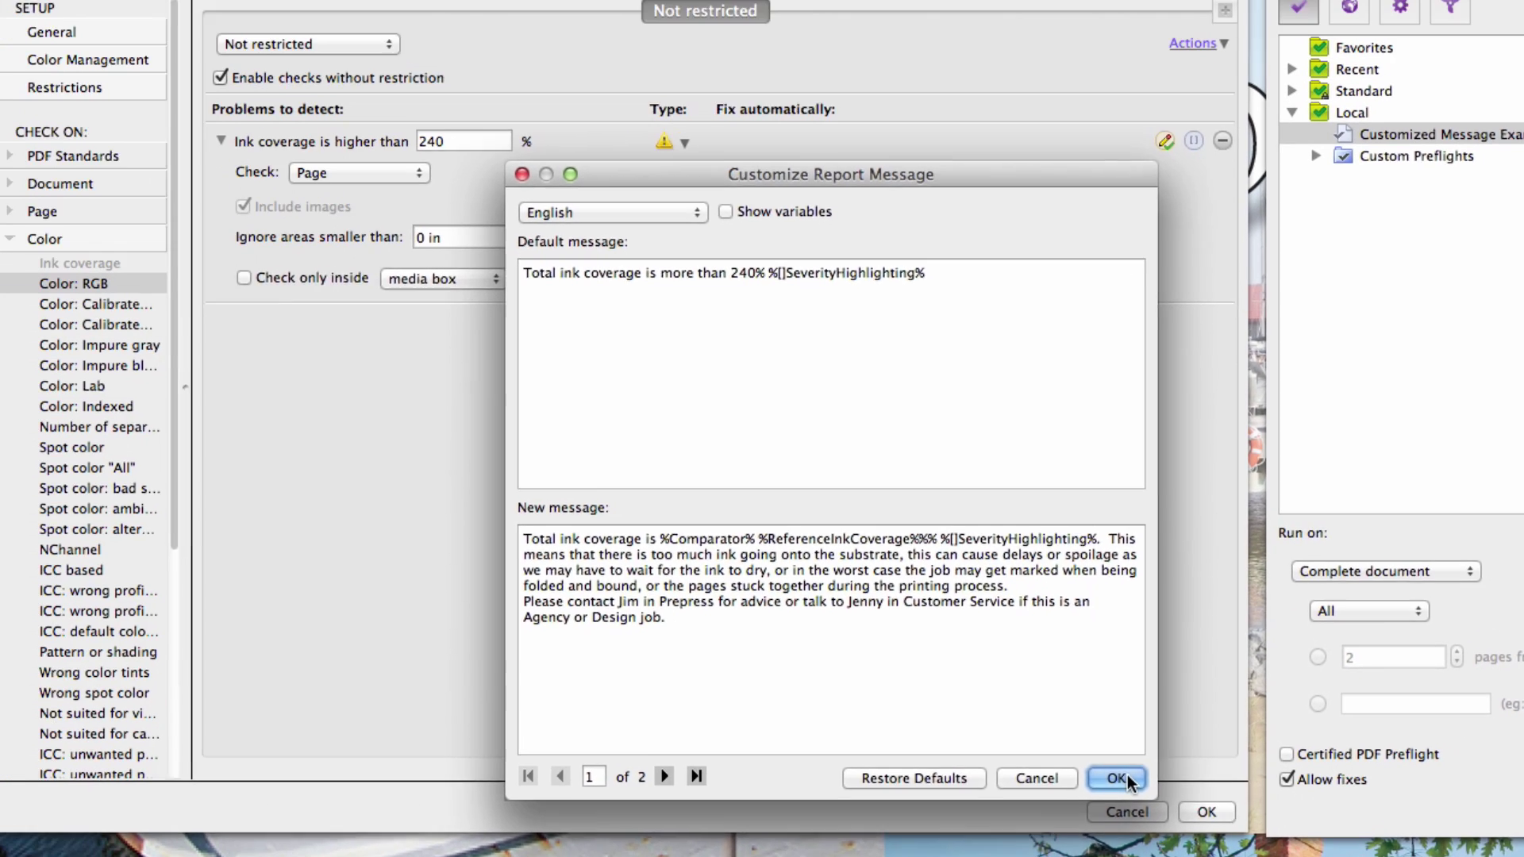
left_click(1120, 775)
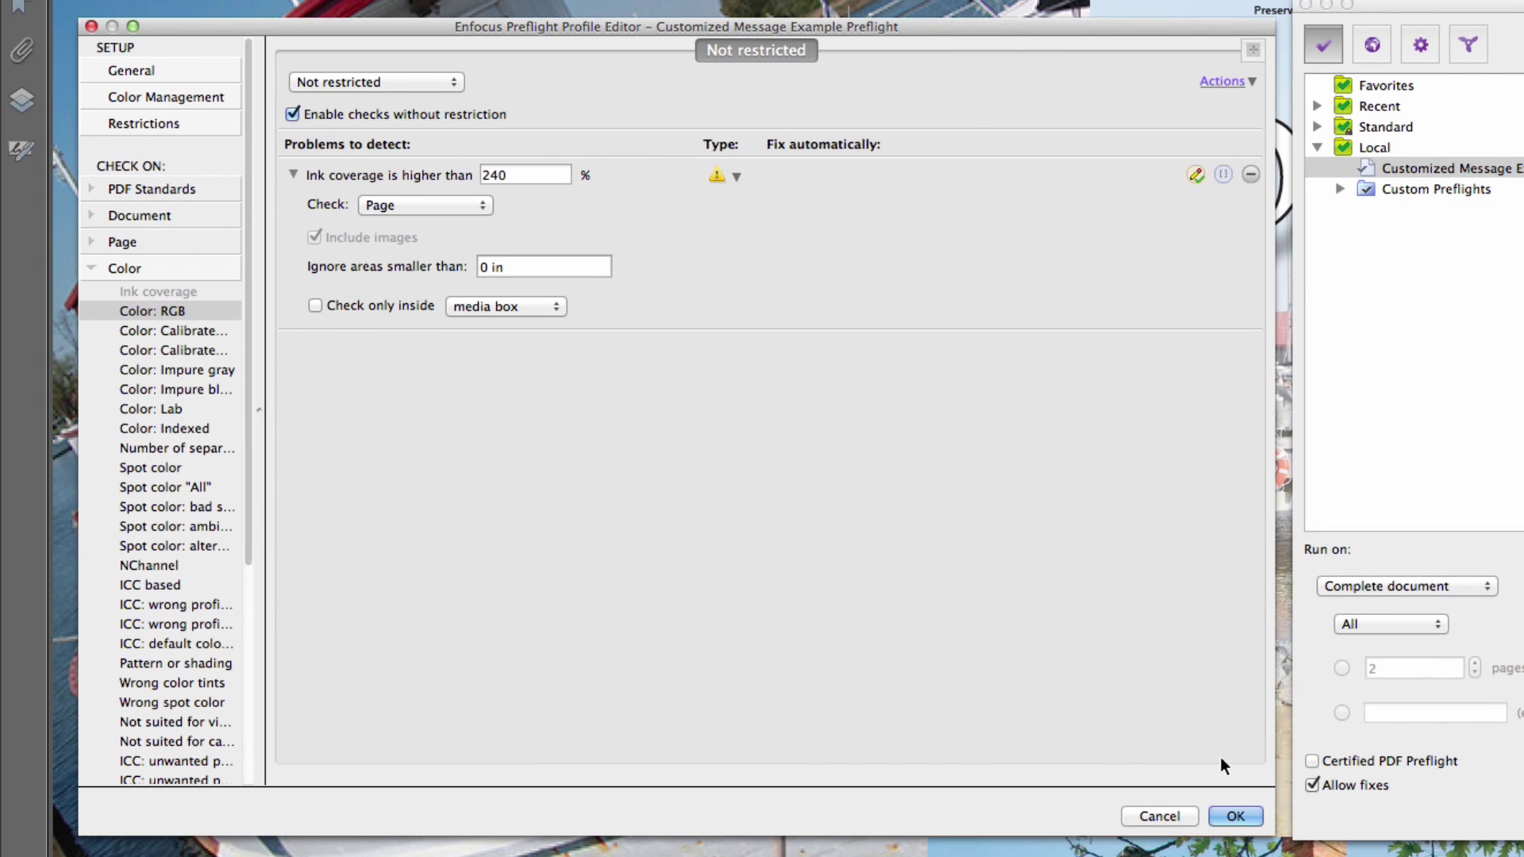
Toggle Allow fixes in the profile's General settings and run it on the document.
left_click(151, 71)
left_click(367, 349)
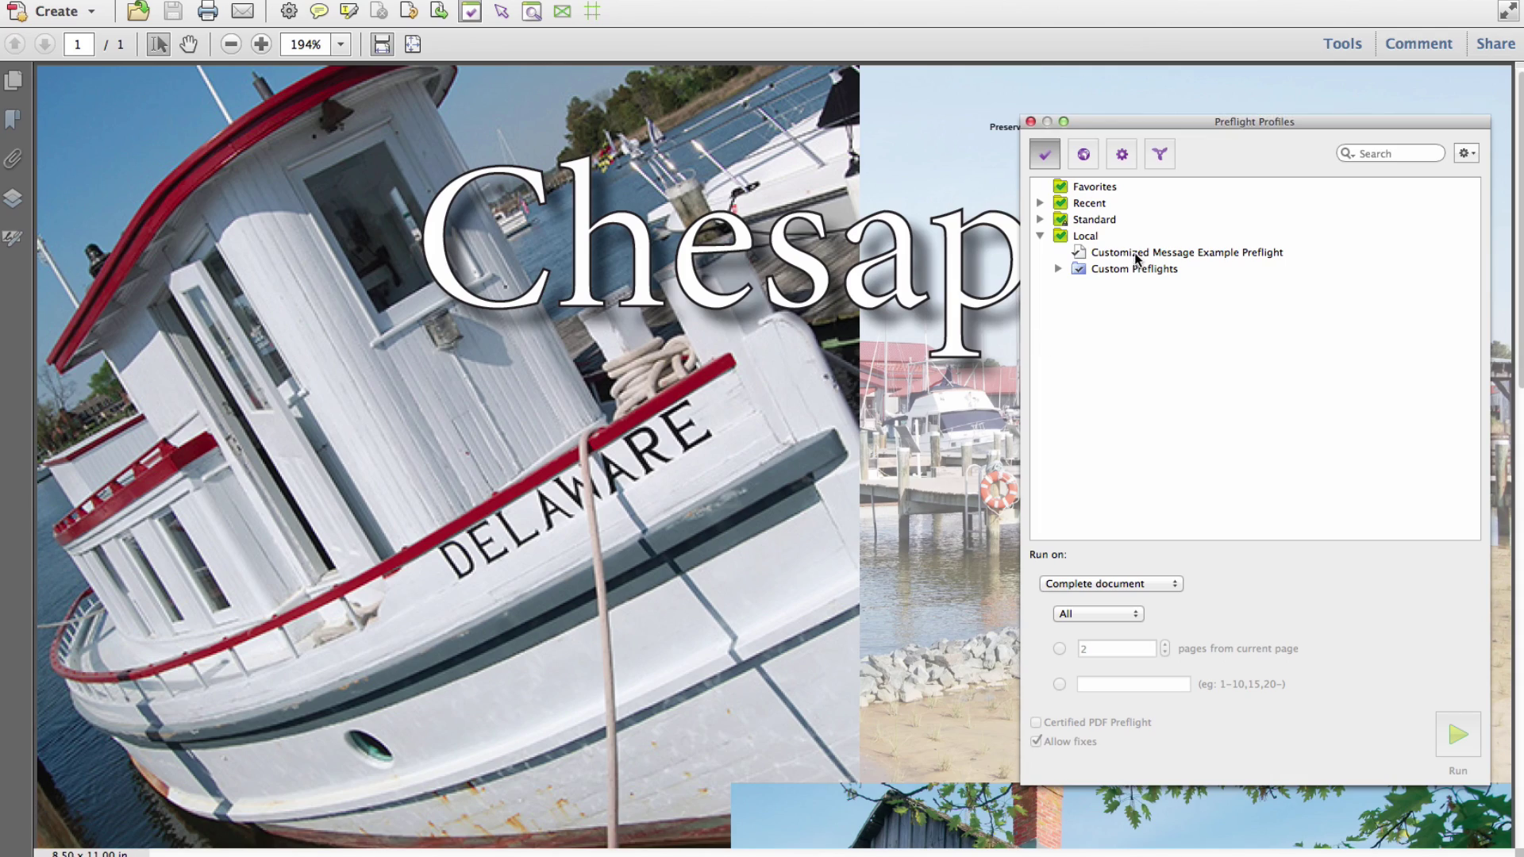
left_click(1455, 736)
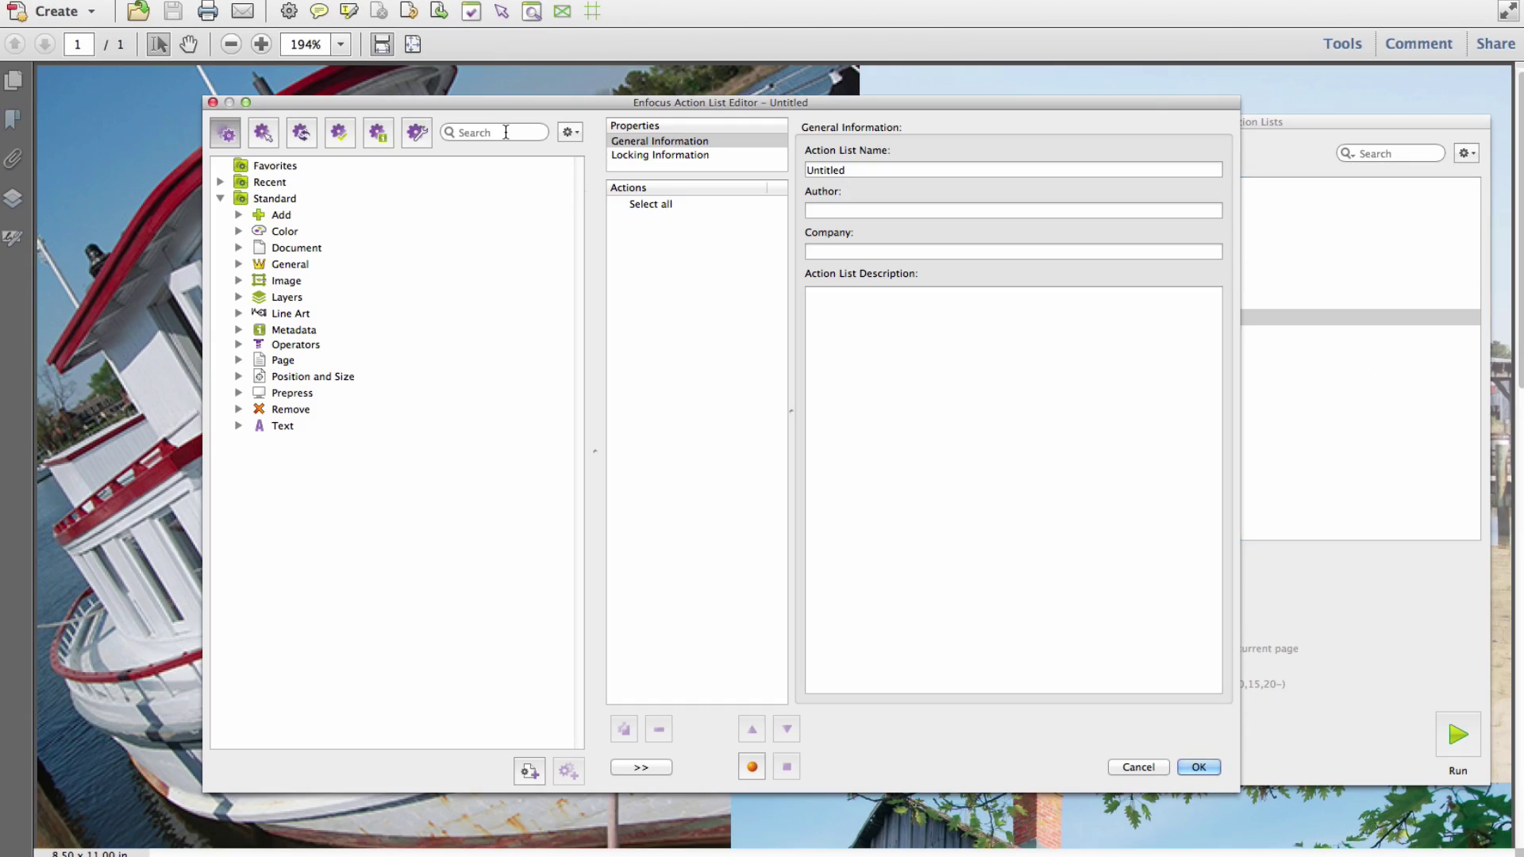
type("transpa")
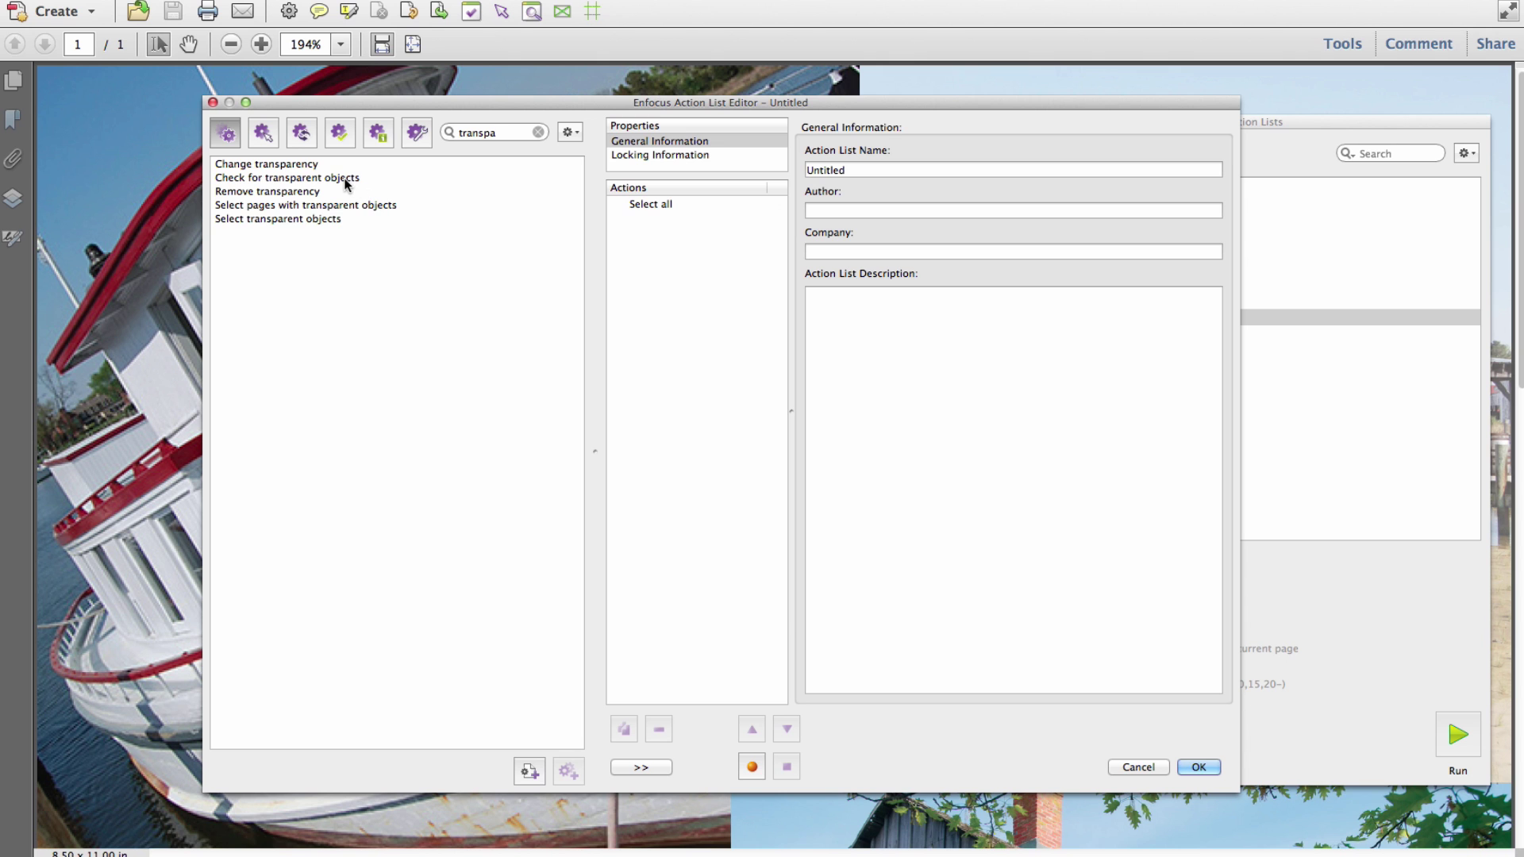
Add Check for transparent objects to the action list and open its report message customization.
double_click(344, 178)
left_click(1350, 152)
left_click(1353, 186)
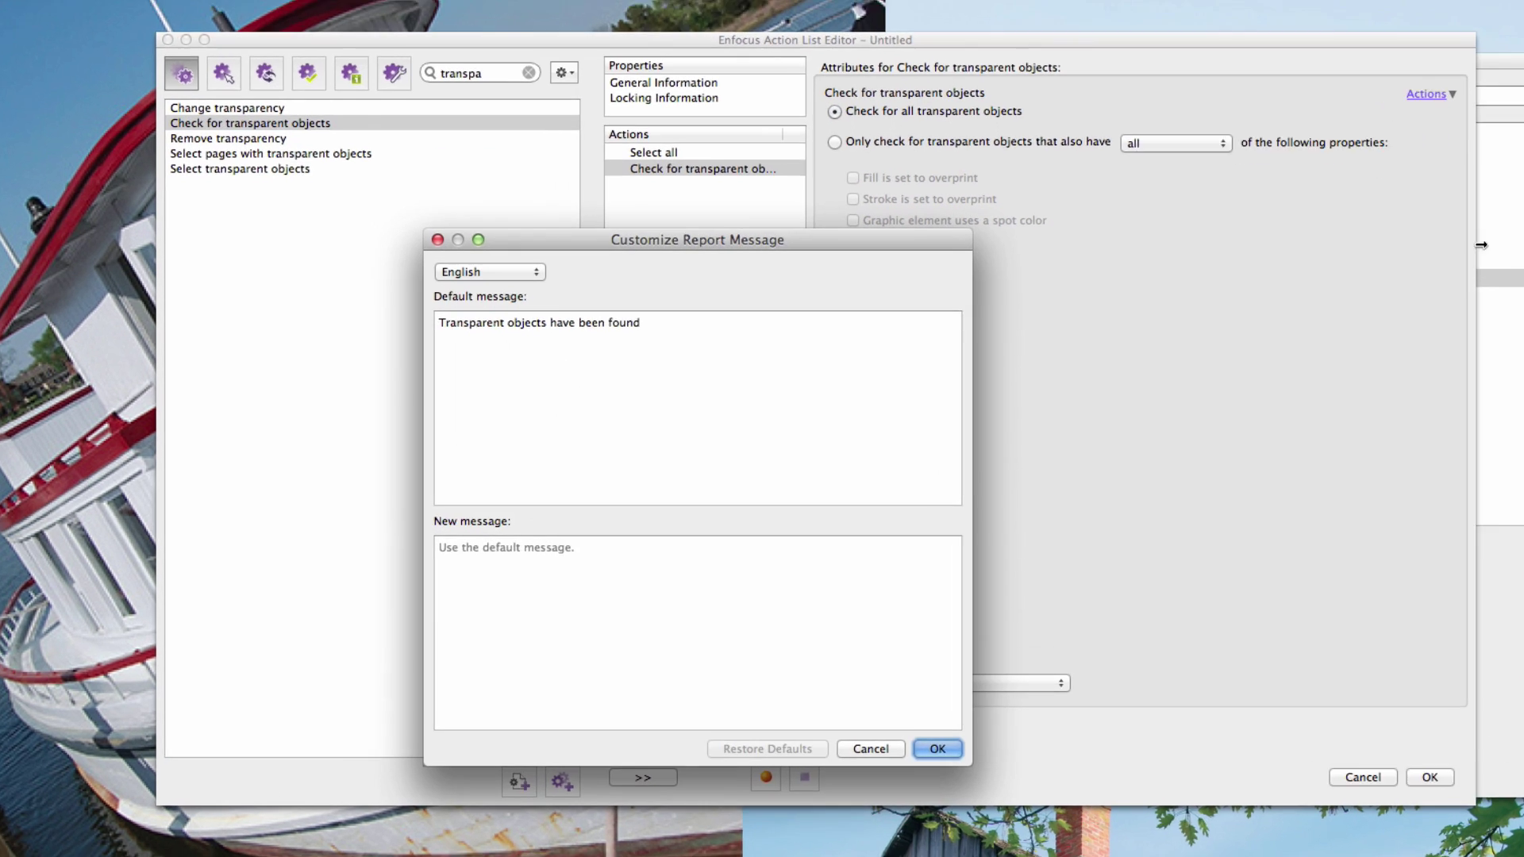